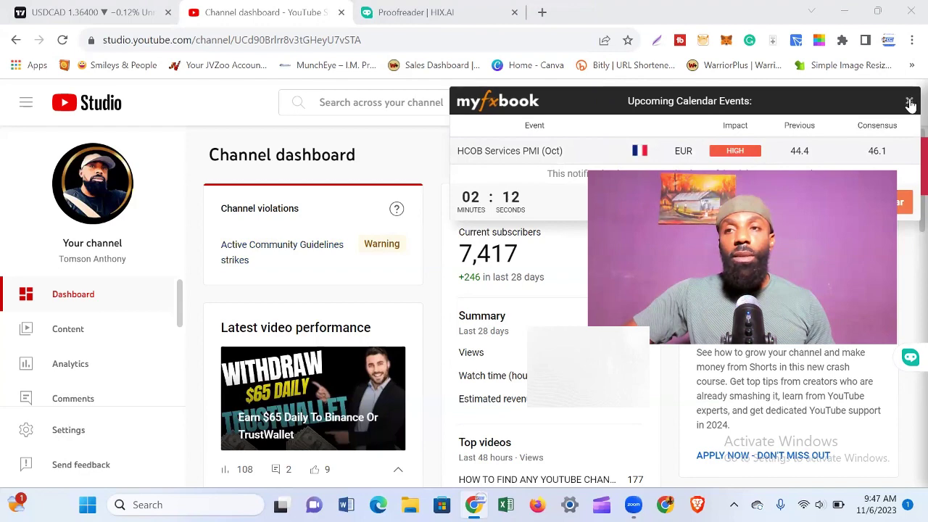
Dismiss the calendar events notification and open the Community Guidelines warning from the channel violations card
{"action": "left_click", "coordinate": [908, 100]}
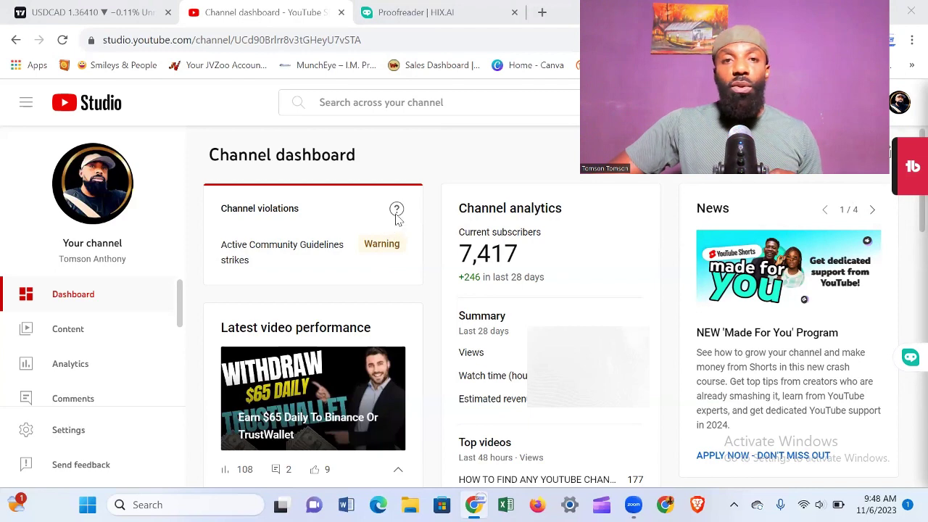
{"action": "mouse_move", "coordinate": [397, 209]}
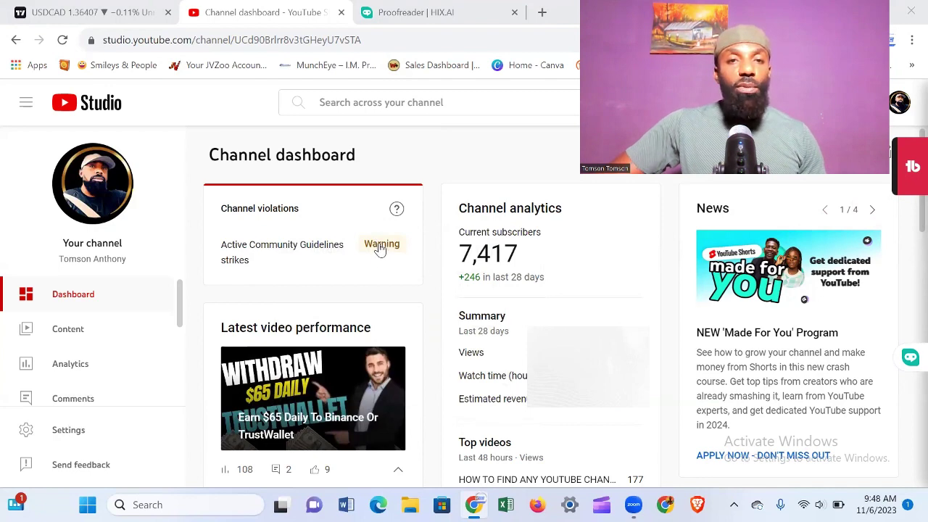
{"action": "left_click", "coordinate": [381, 245]}
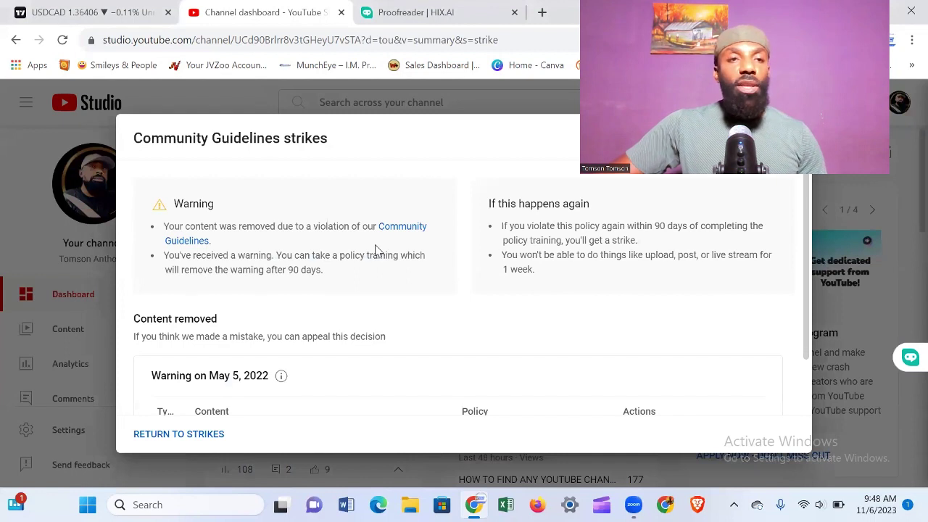
Review the Community Guidelines strike details and take action on the removed link under the May 5, 2022 warning
{"action": "scroll", "coordinate": [366, 265], "scroll_direction": "down", "scroll_amount": 2}
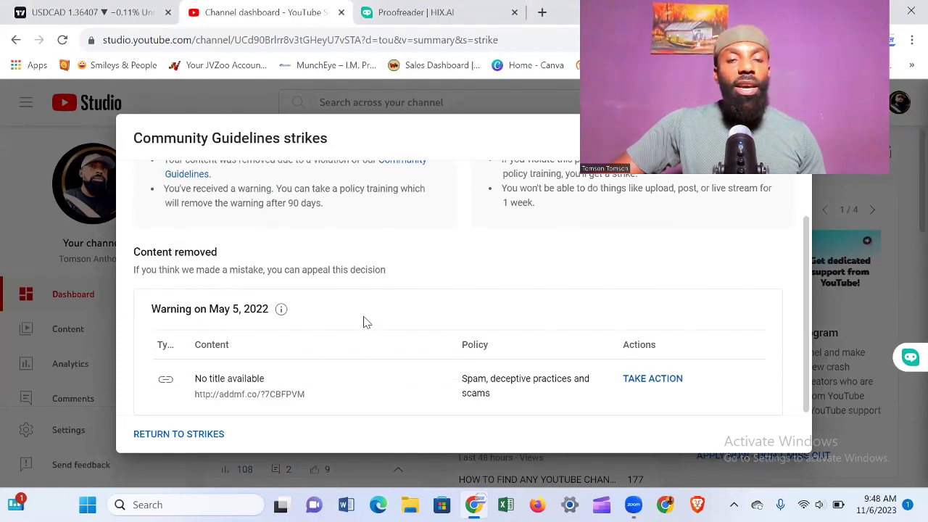
{"action": "scroll", "coordinate": [367, 309], "scroll_direction": "up", "scroll_amount": 2}
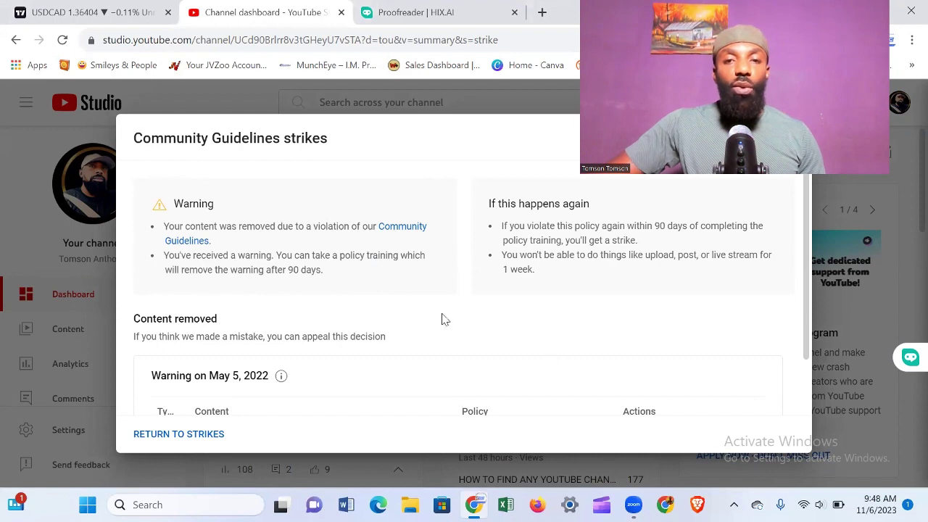
{"action": "scroll", "coordinate": [400, 284], "scroll_direction": "down", "scroll_amount": 2}
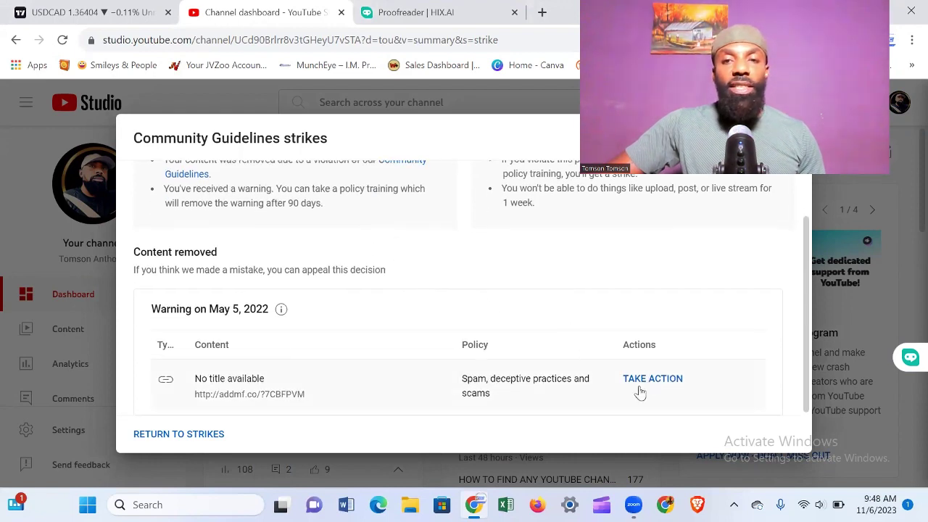
{"action": "scroll", "coordinate": [445, 296], "scroll_direction": "up", "scroll_amount": 1}
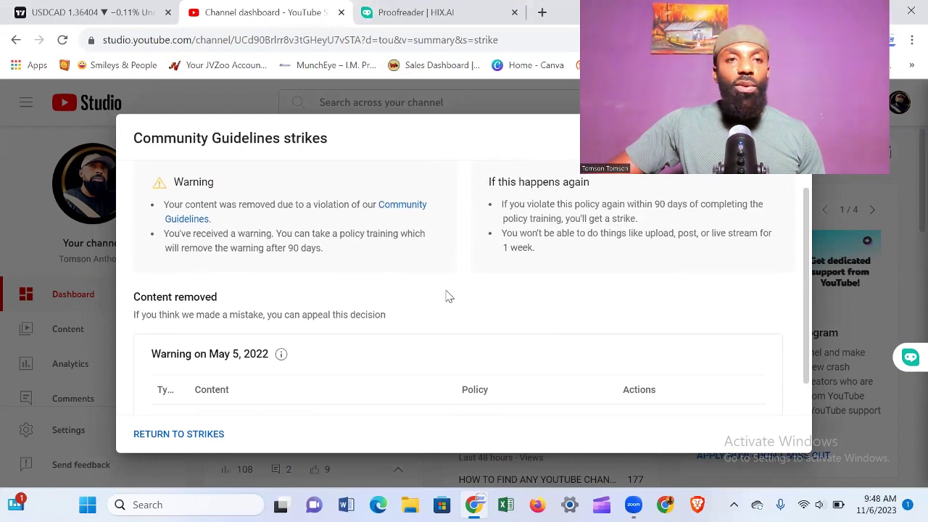
{"action": "scroll", "coordinate": [443, 296], "scroll_direction": "down", "scroll_amount": 1}
{"action": "scroll", "coordinate": [439, 303], "scroll_direction": "up", "scroll_amount": 1}
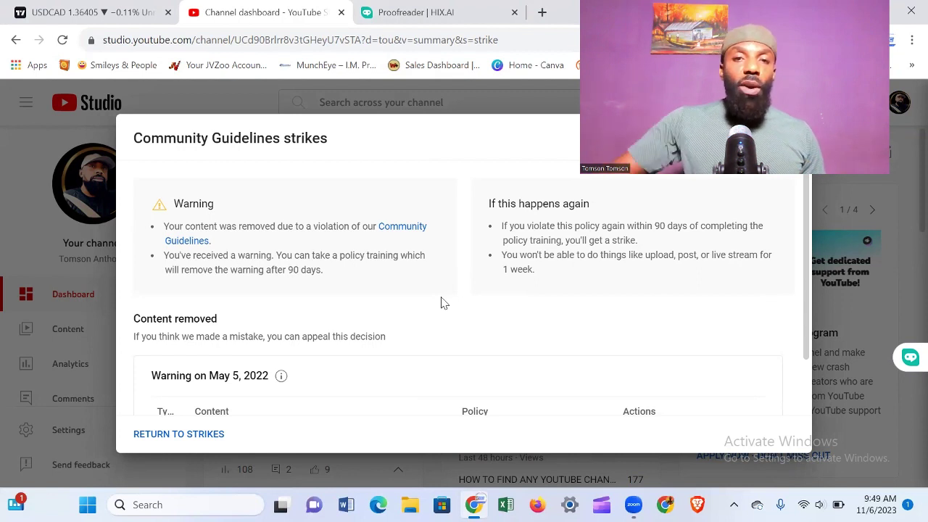
{"action": "scroll", "coordinate": [414, 260], "scroll_direction": "down", "scroll_amount": 1}
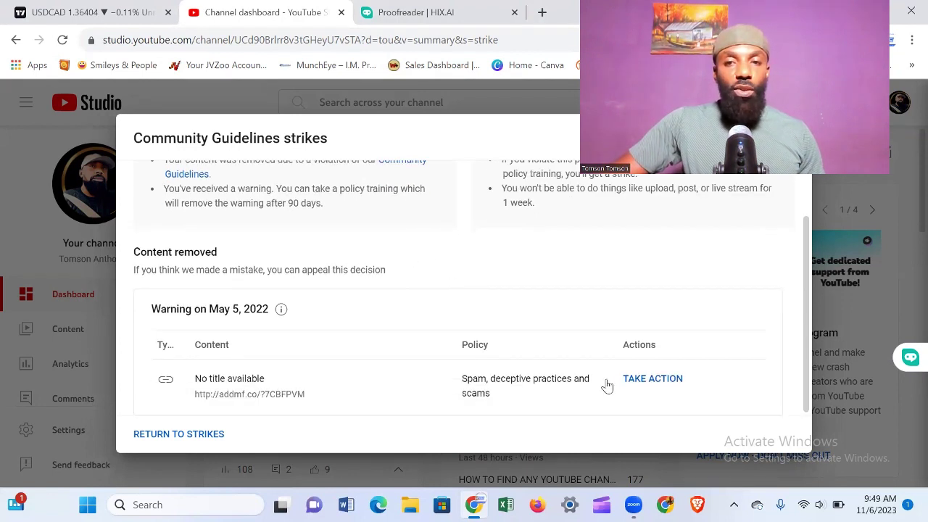
{"action": "left_click", "coordinate": [661, 383]}
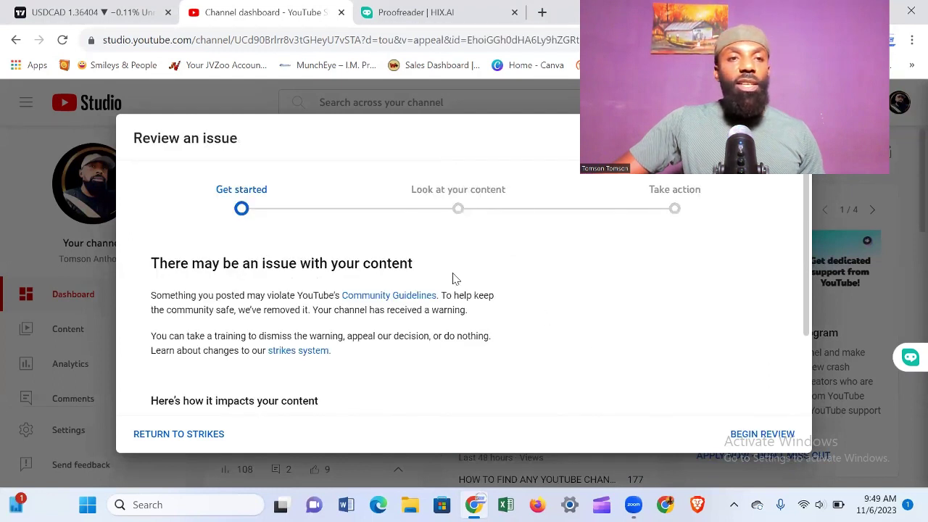
Read how the issue impacts the content and channel, and begin the review
{"action": "scroll", "coordinate": [451, 279], "scroll_direction": "down", "scroll_amount": 1}
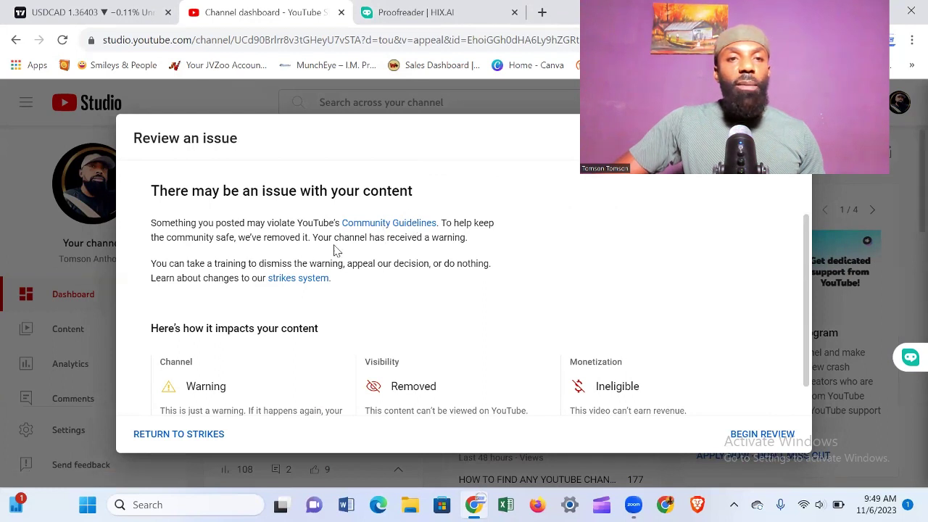
{"action": "scroll", "coordinate": [323, 247], "scroll_direction": "down", "scroll_amount": 1}
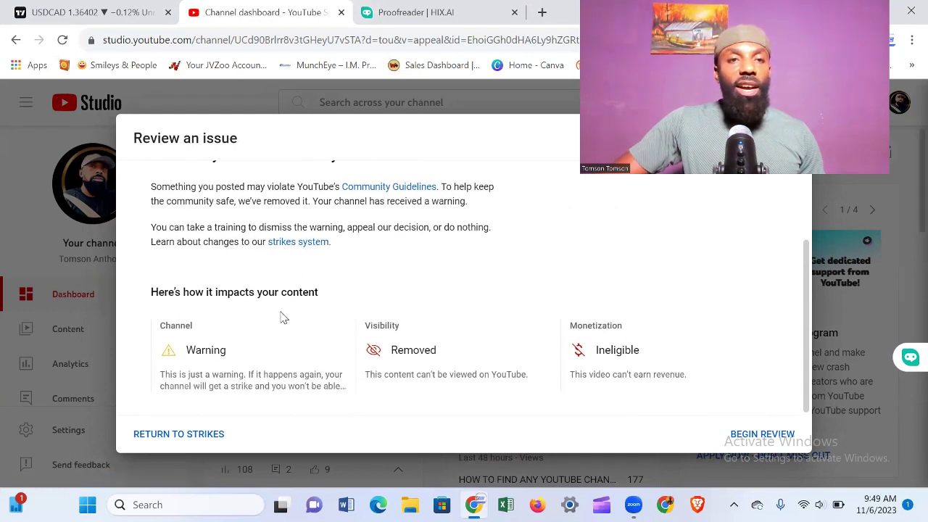
{"action": "scroll", "coordinate": [282, 312], "scroll_direction": "up", "scroll_amount": 1}
{"action": "scroll", "coordinate": [283, 303], "scroll_direction": "up", "scroll_amount": 2}
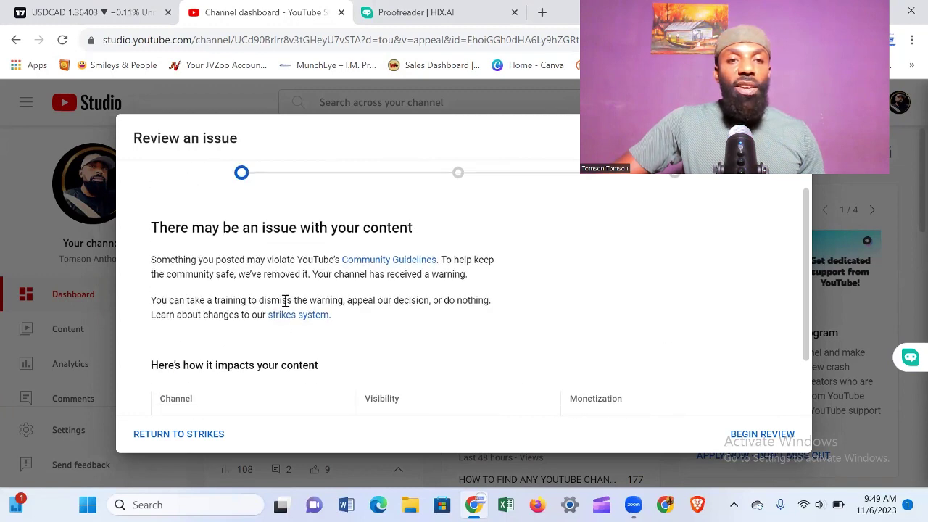
{"action": "scroll", "coordinate": [286, 303], "scroll_direction": "down", "scroll_amount": 2}
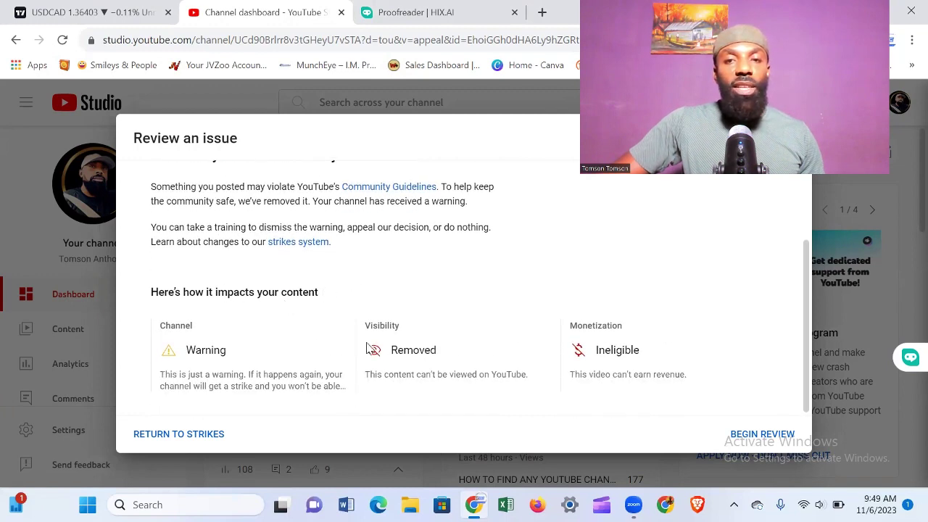
{"action": "scroll", "coordinate": [240, 296], "scroll_direction": "up", "scroll_amount": 3}
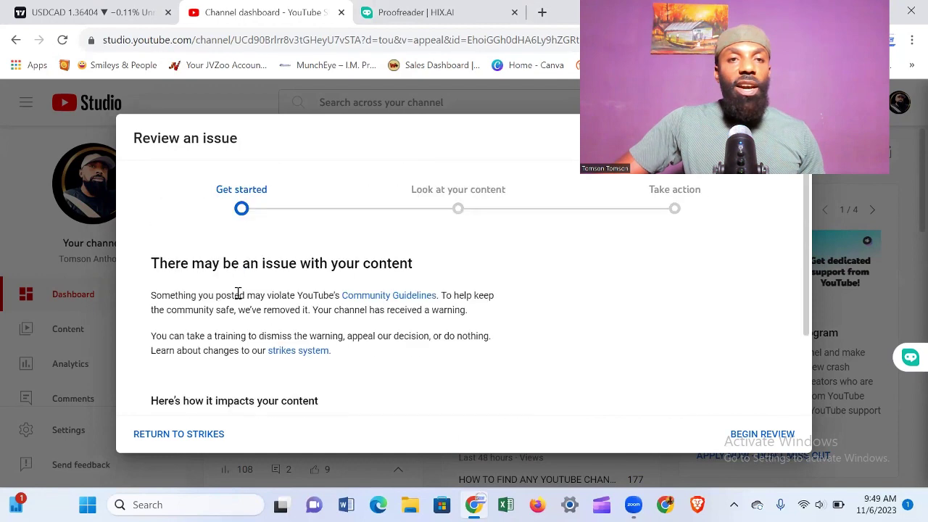
{"action": "scroll", "coordinate": [316, 290], "scroll_direction": "down", "scroll_amount": 3}
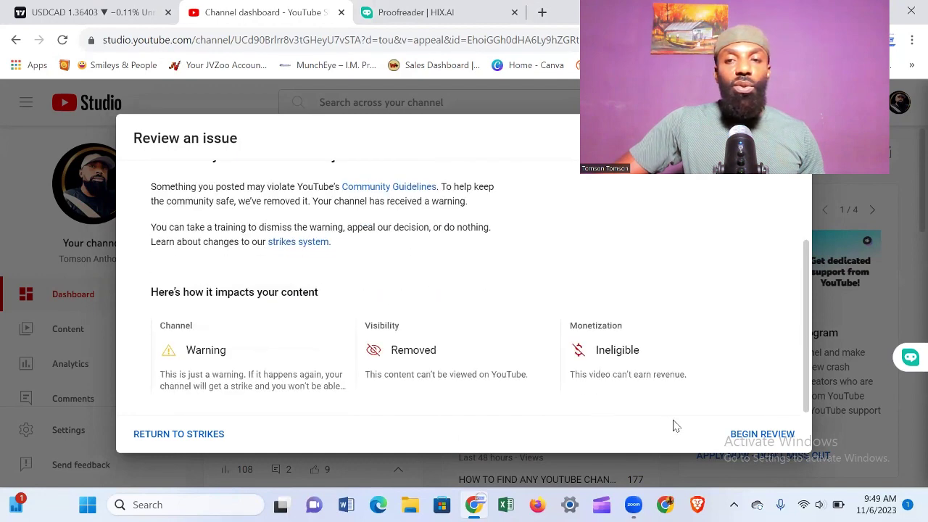
{"action": "left_click", "coordinate": [759, 435]}
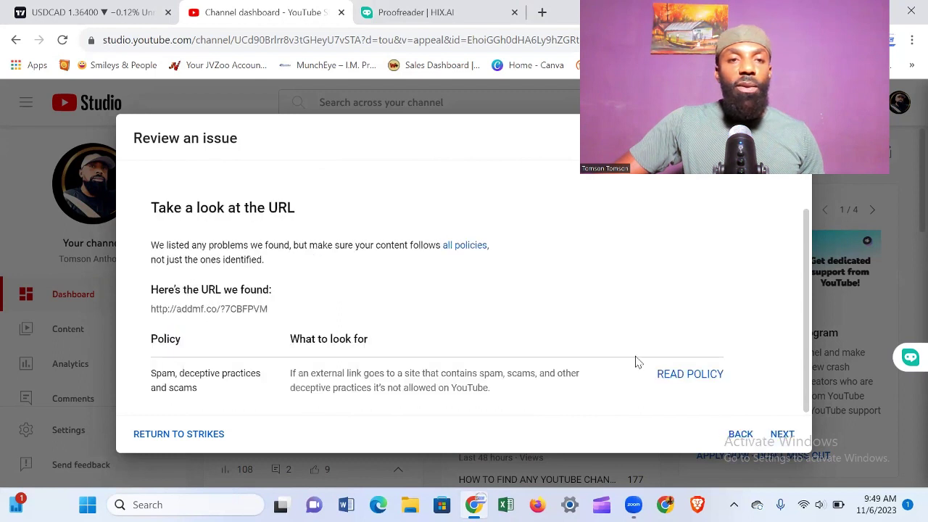
Check the flagged URL and its violated policy, and continue to the available actions
{"action": "scroll", "coordinate": [438, 267], "scroll_direction": "up", "scroll_amount": 2}
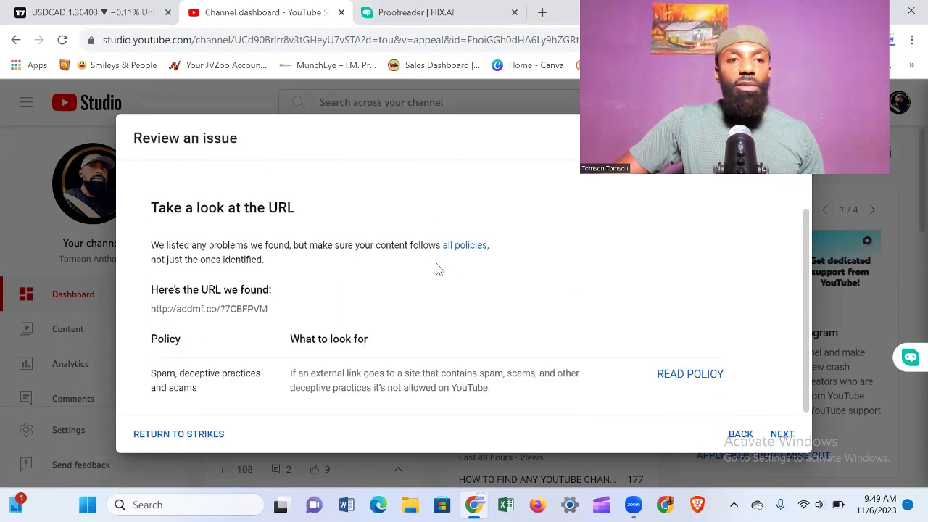
{"action": "scroll", "coordinate": [438, 269], "scroll_direction": "down", "scroll_amount": 2}
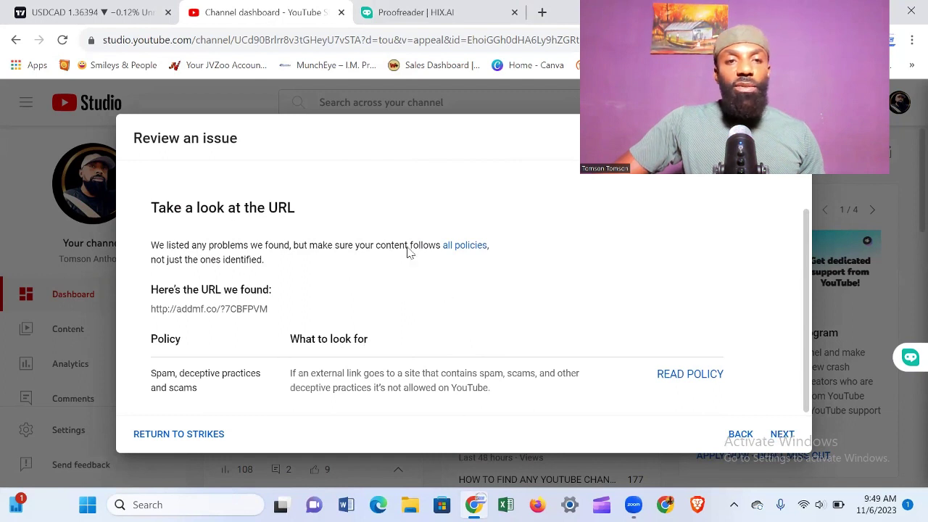
{"action": "left_click", "coordinate": [782, 435]}
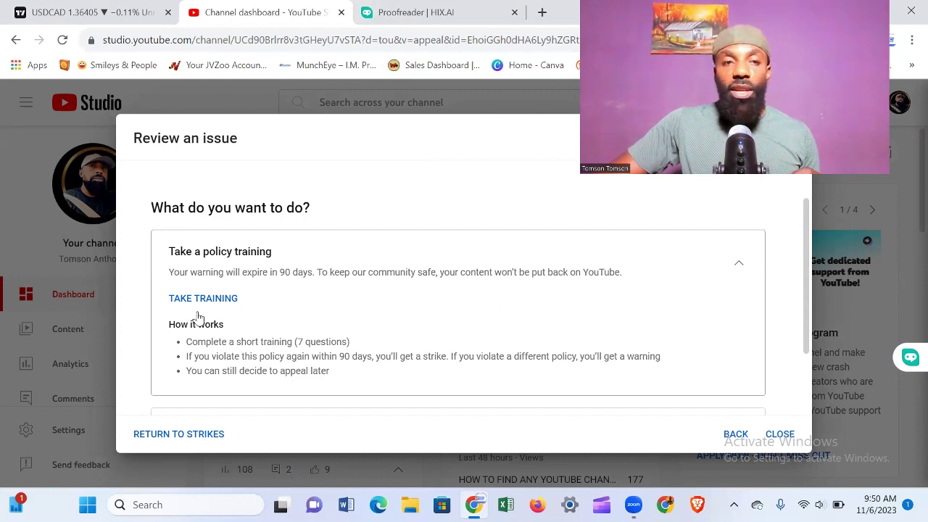
Compare the training and appeal options, start the policy training, and dismiss the calendar notification covering it
{"action": "scroll", "coordinate": [203, 283], "scroll_direction": "up", "scroll_amount": 1}
{"action": "scroll", "coordinate": [208, 290], "scroll_direction": "down", "scroll_amount": 3}
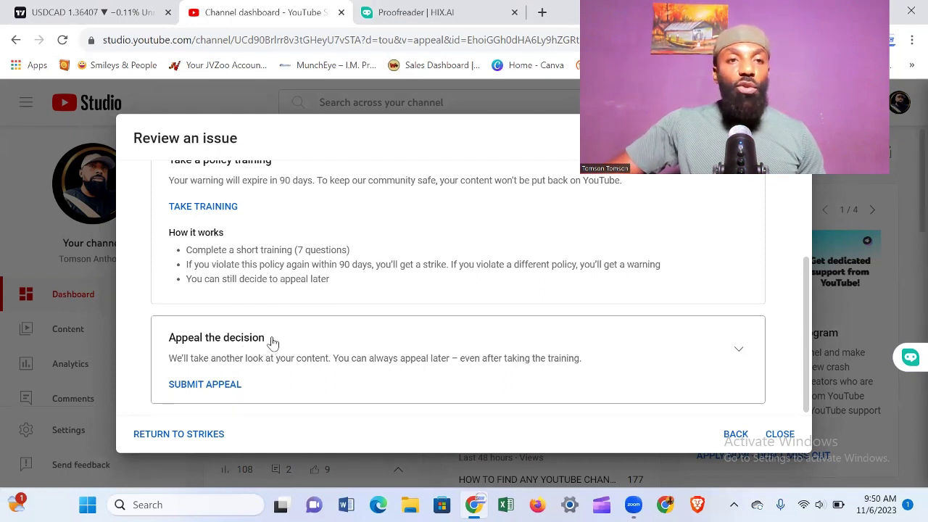
{"action": "scroll", "coordinate": [269, 345], "scroll_direction": "up", "scroll_amount": 2}
{"action": "scroll", "coordinate": [213, 290], "scroll_direction": "down", "scroll_amount": 2}
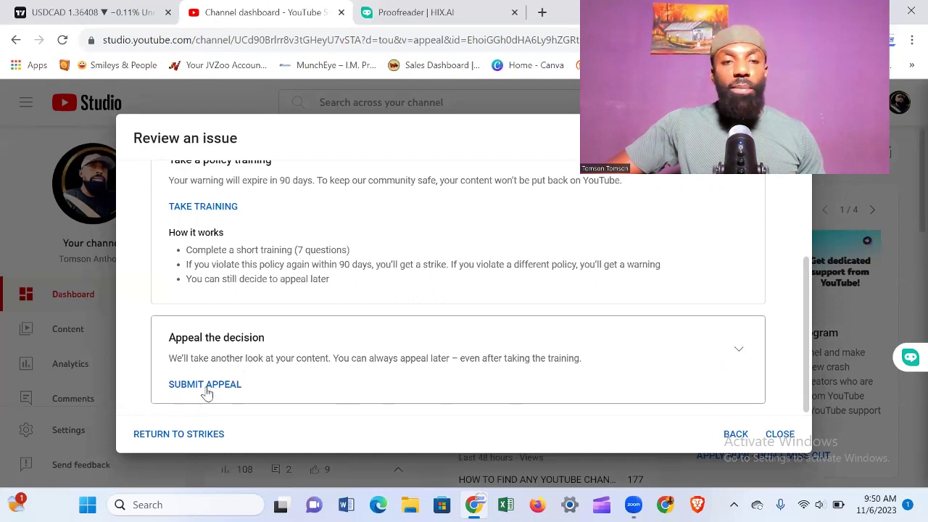
{"action": "scroll", "coordinate": [218, 299], "scroll_direction": "up", "scroll_amount": 2}
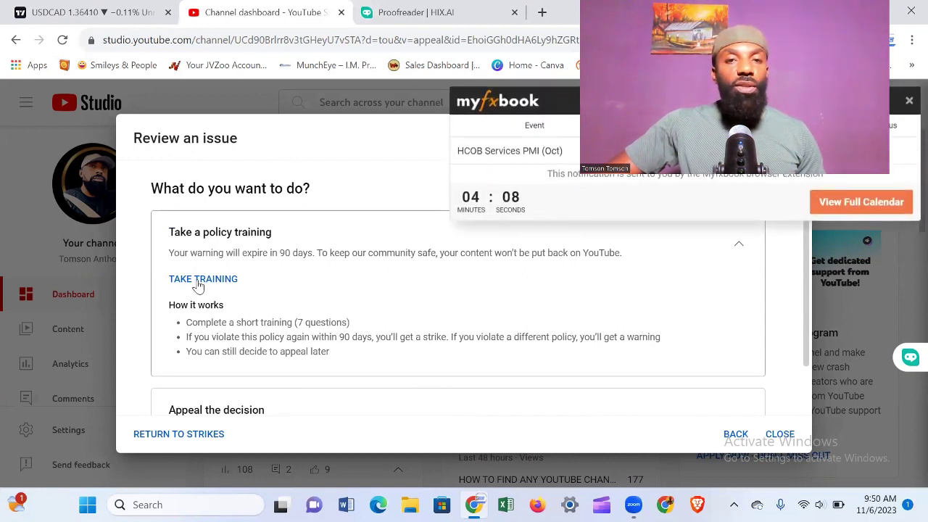
{"action": "left_click", "coordinate": [198, 286]}
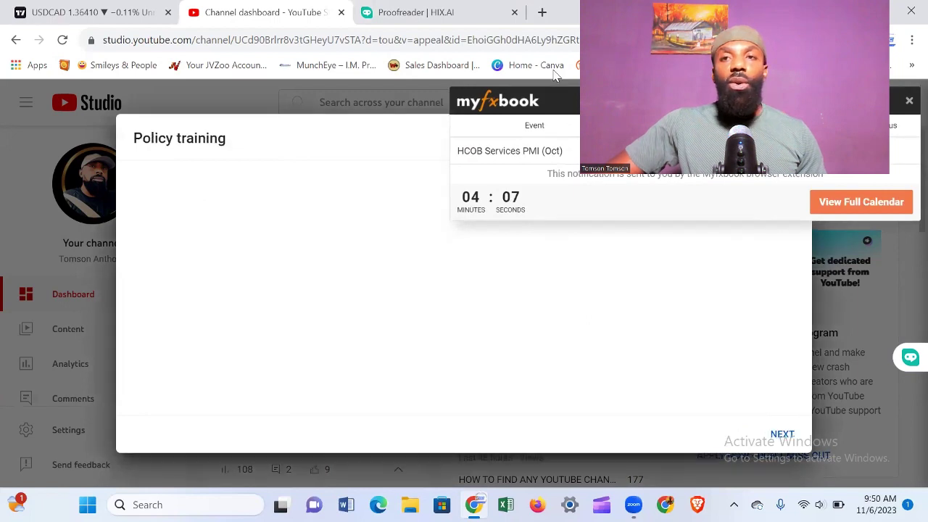
{"action": "left_click", "coordinate": [909, 108]}
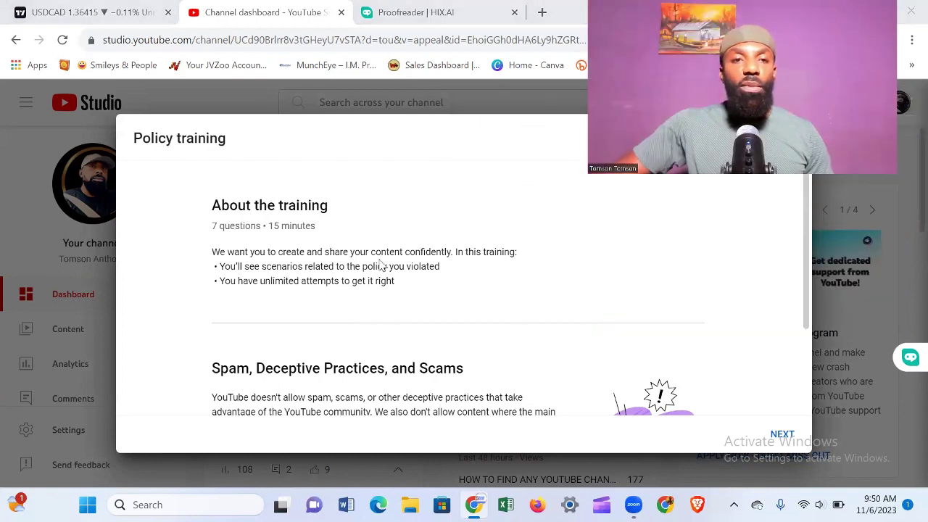
Read the training introduction on spam, deceptive practices and scams, and proceed to the first question
{"action": "scroll", "coordinate": [379, 264], "scroll_direction": "down", "scroll_amount": 1}
{"action": "scroll", "coordinate": [380, 263], "scroll_direction": "up", "scroll_amount": 1}
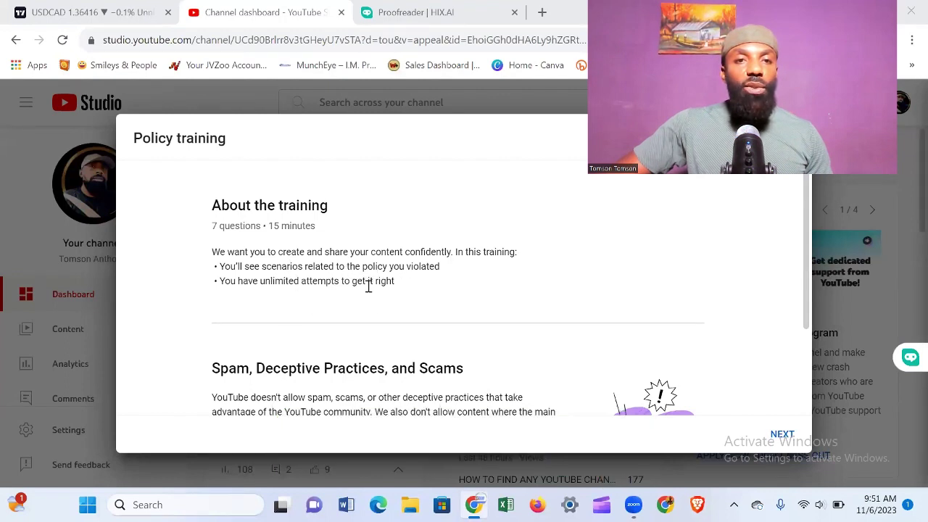
{"action": "scroll", "coordinate": [410, 280], "scroll_direction": "down", "scroll_amount": 2}
{"action": "scroll", "coordinate": [421, 298], "scroll_direction": "up", "scroll_amount": 1}
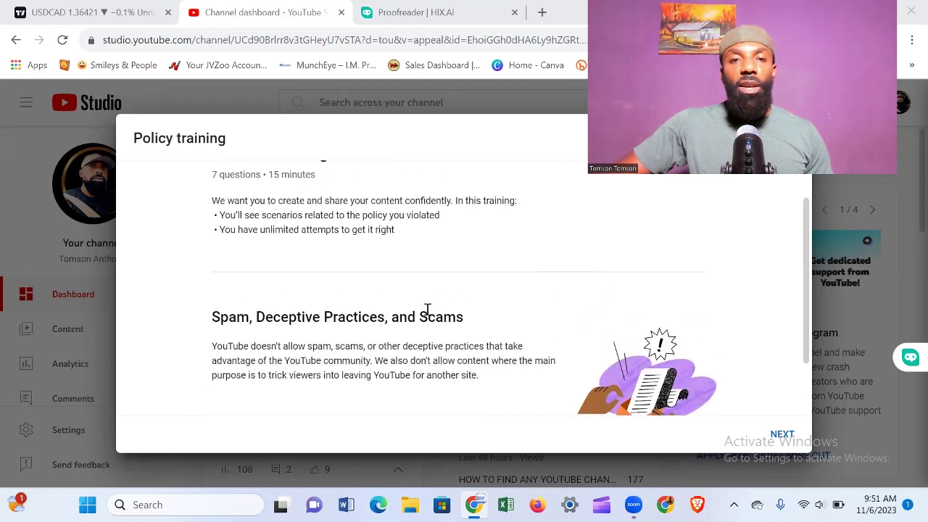
{"action": "left_click", "coordinate": [782, 436]}
Answer question 1/7 about the full TV episode upload with "No, it isn't", check it, and advance to the following question
{"action": "scroll", "coordinate": [421, 363], "scroll_direction": "up", "scroll_amount": 1}
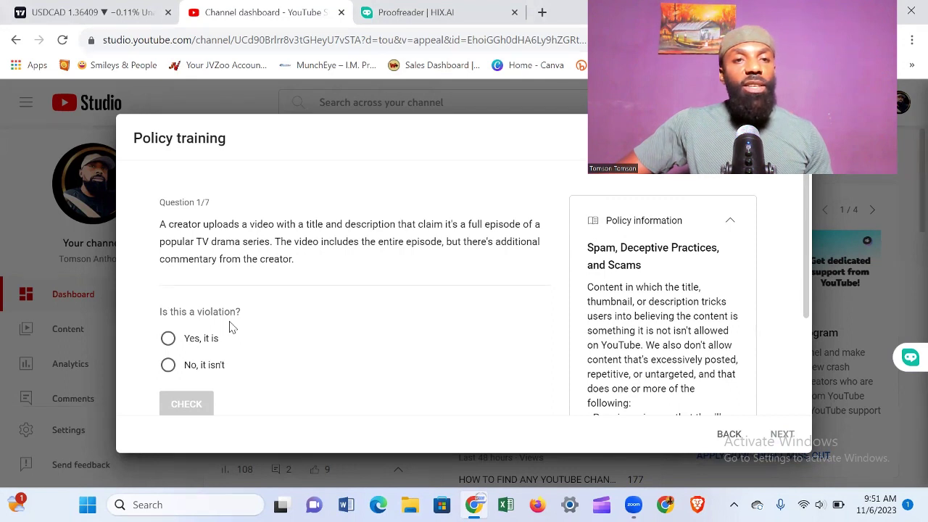
{"action": "scroll", "coordinate": [230, 327], "scroll_direction": "down", "scroll_amount": 2}
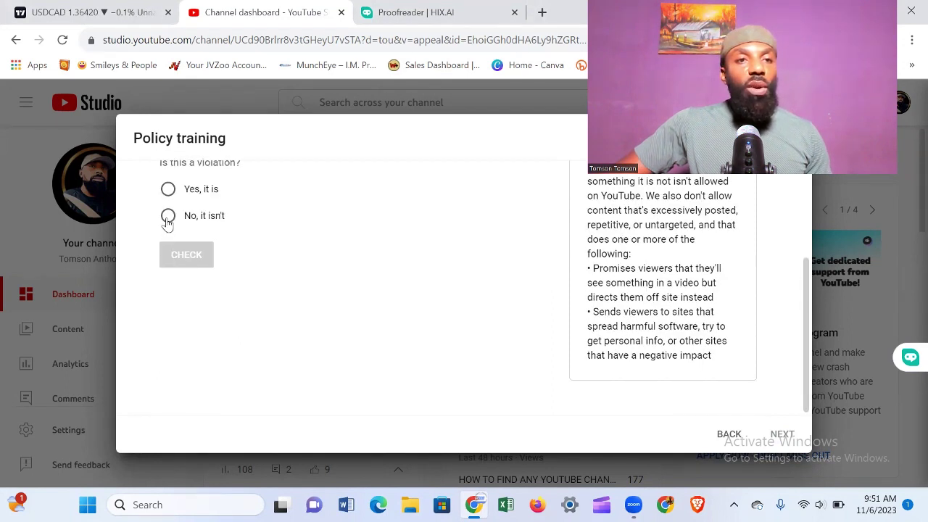
{"action": "left_click", "coordinate": [167, 218]}
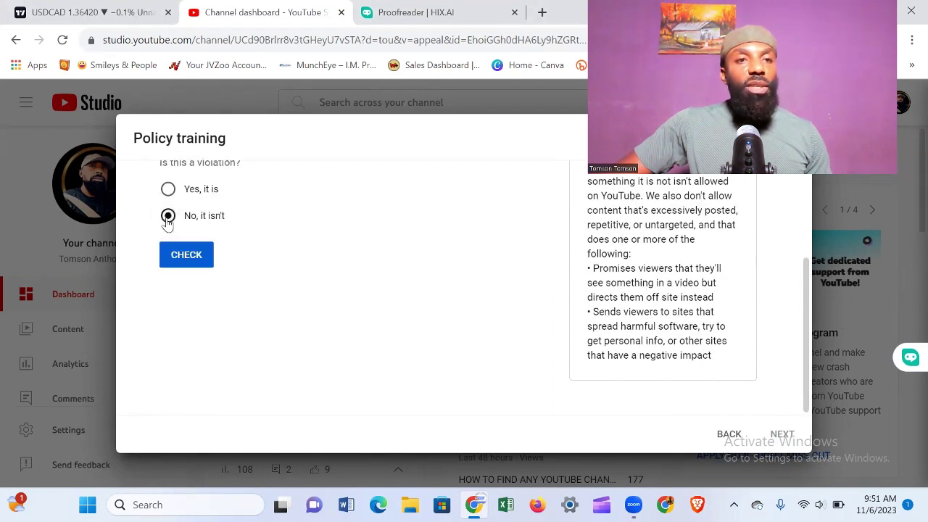
{"action": "left_click", "coordinate": [190, 258]}
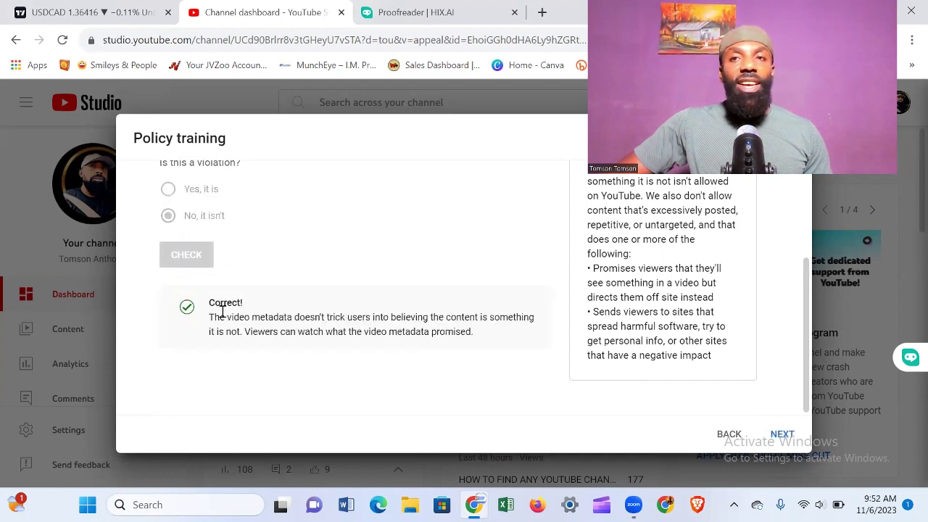
{"action": "scroll", "coordinate": [246, 322], "scroll_direction": "up", "scroll_amount": 1}
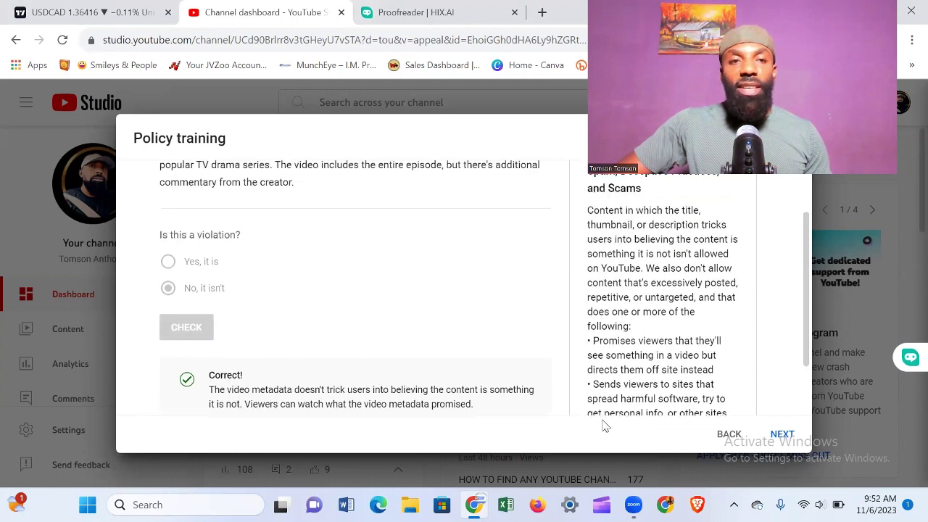
{"action": "left_click", "coordinate": [782, 435]}
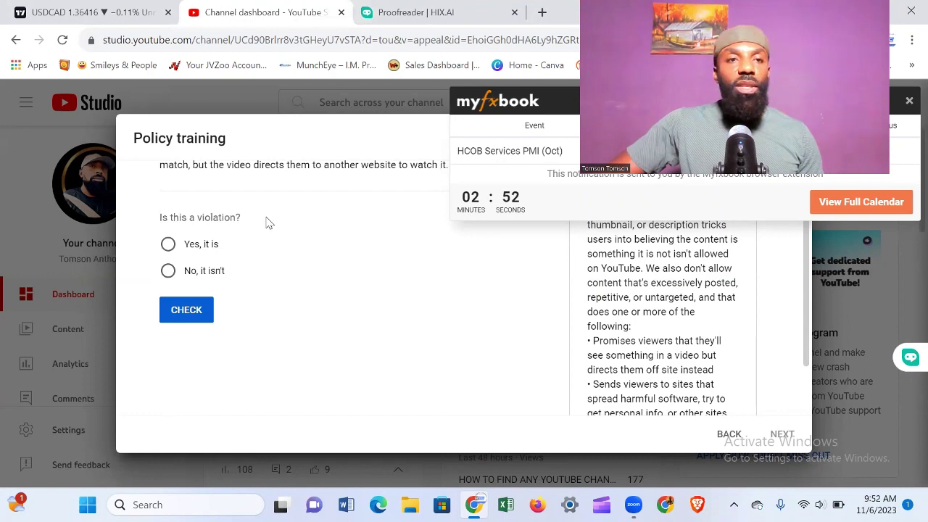
Review the answered question 7/7 about Serena's Widget 2.0 video and advance past it to finish the policy training
{"action": "scroll", "coordinate": [266, 222], "scroll_direction": "up", "scroll_amount": 1}
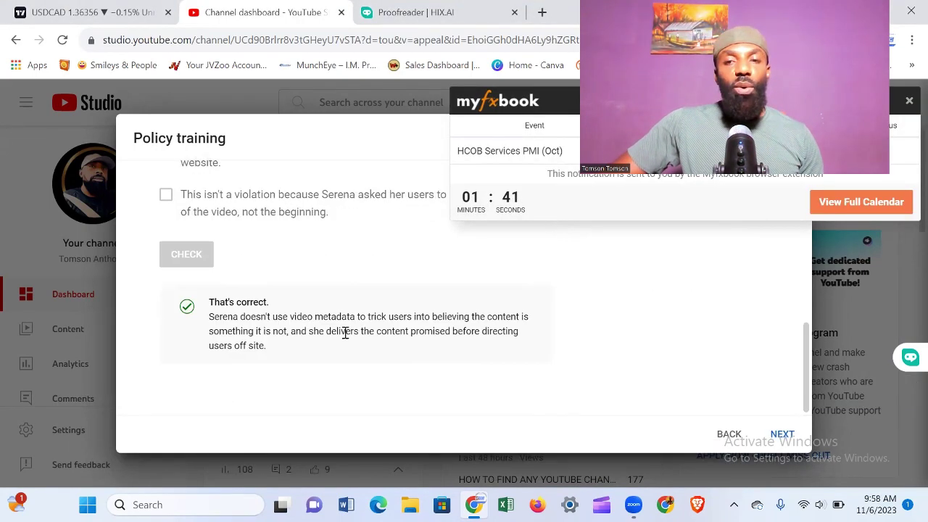
{"action": "scroll", "coordinate": [345, 333], "scroll_direction": "up", "scroll_amount": 3}
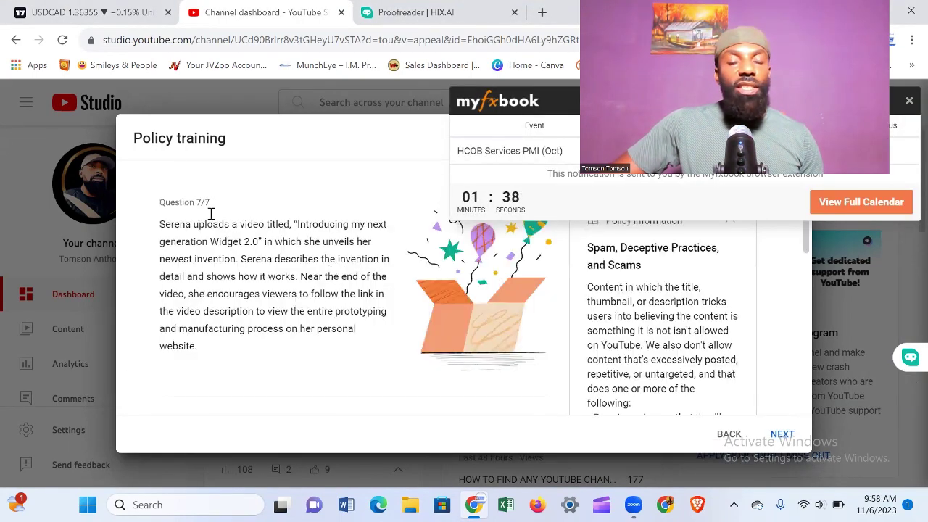
{"action": "left_click", "coordinate": [784, 439]}
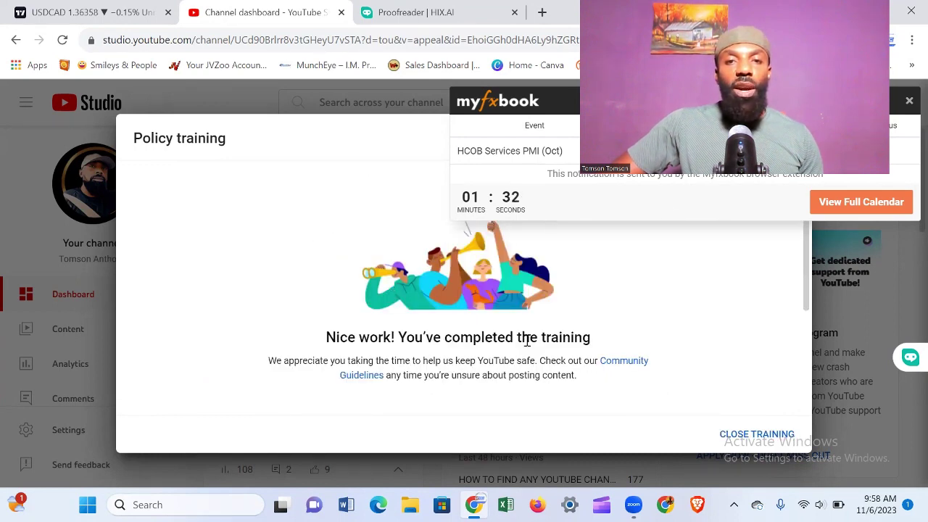
Read the "What's next?" notes on the training completion page, dismissing the calendar notification that covers it
{"action": "scroll", "coordinate": [557, 347], "scroll_direction": "down", "scroll_amount": 3}
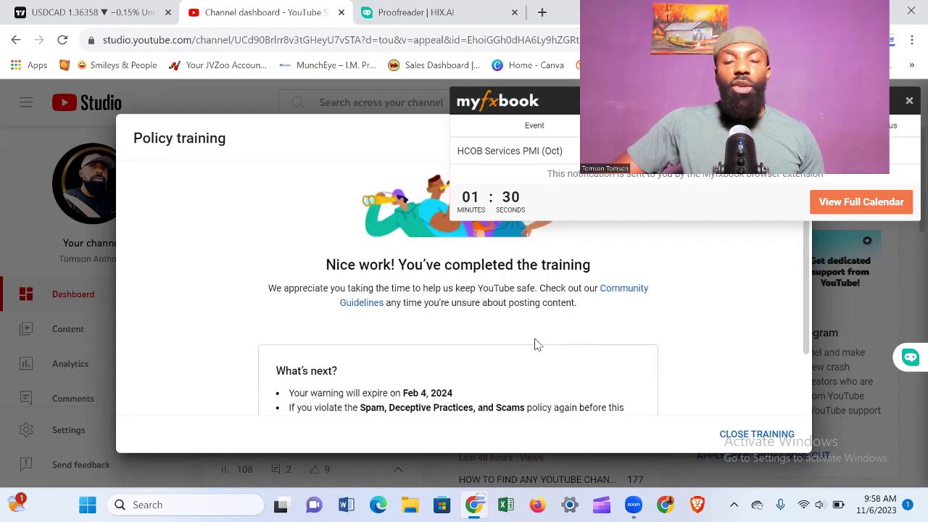
{"action": "scroll", "coordinate": [536, 342], "scroll_direction": "up", "scroll_amount": 3}
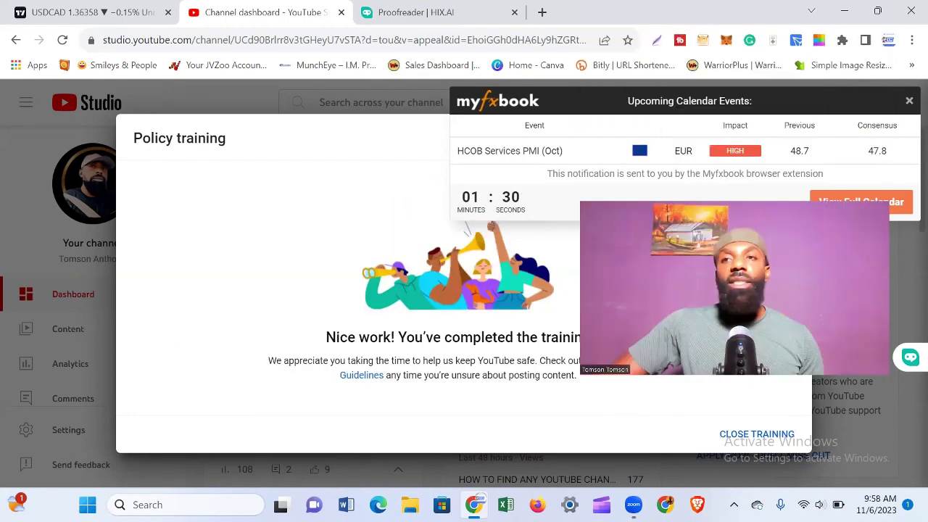
{"action": "left_click", "coordinate": [910, 102]}
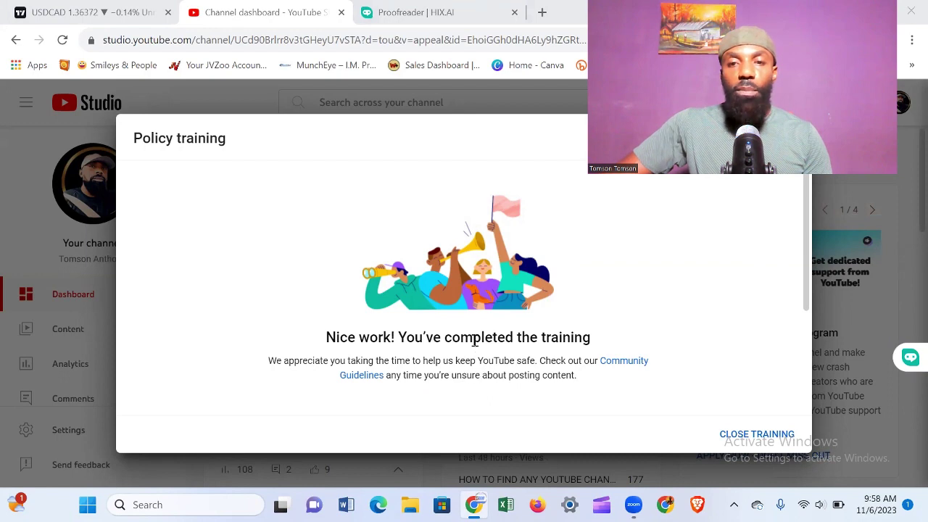
{"action": "scroll", "coordinate": [475, 340], "scroll_direction": "down", "scroll_amount": 3}
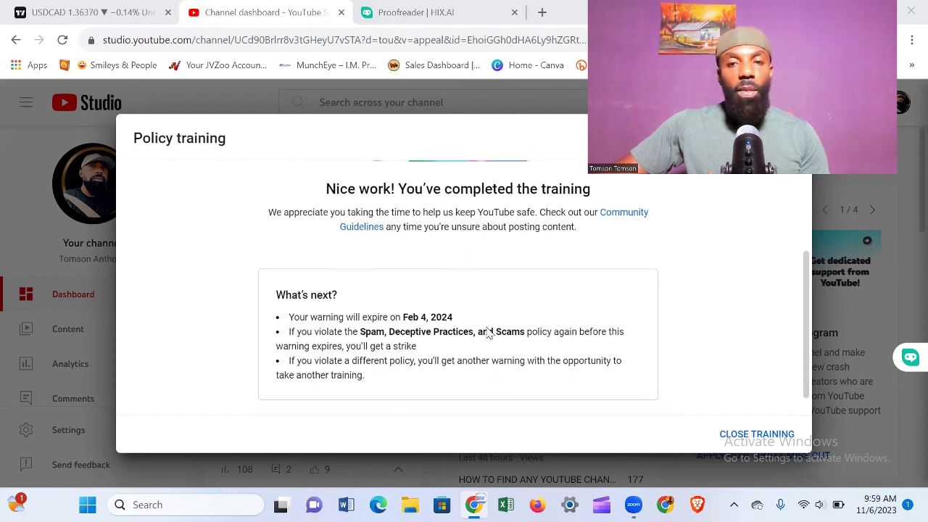
{"action": "scroll", "coordinate": [488, 330], "scroll_direction": "down", "scroll_amount": 1}
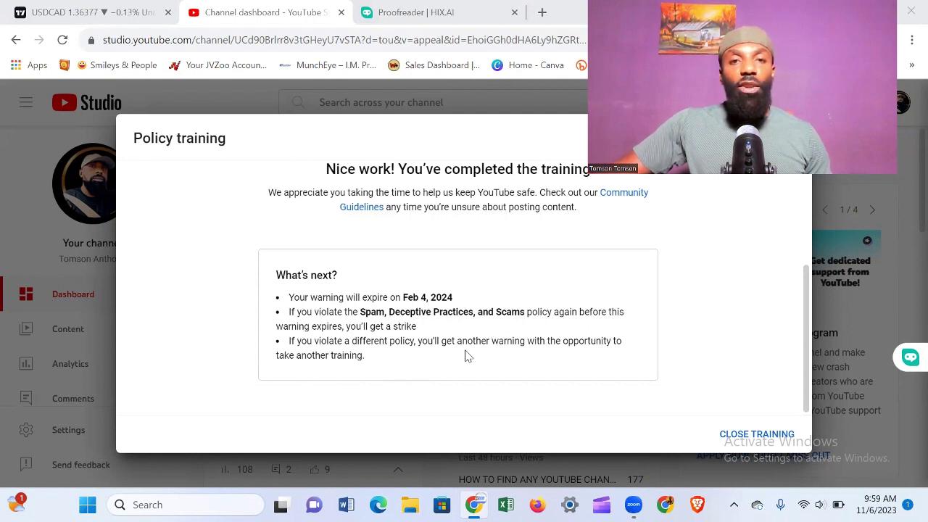
Close the completed training and leave the issue review, and reload the channel dashboard to refresh its violation status
{"action": "left_click", "coordinate": [747, 432]}
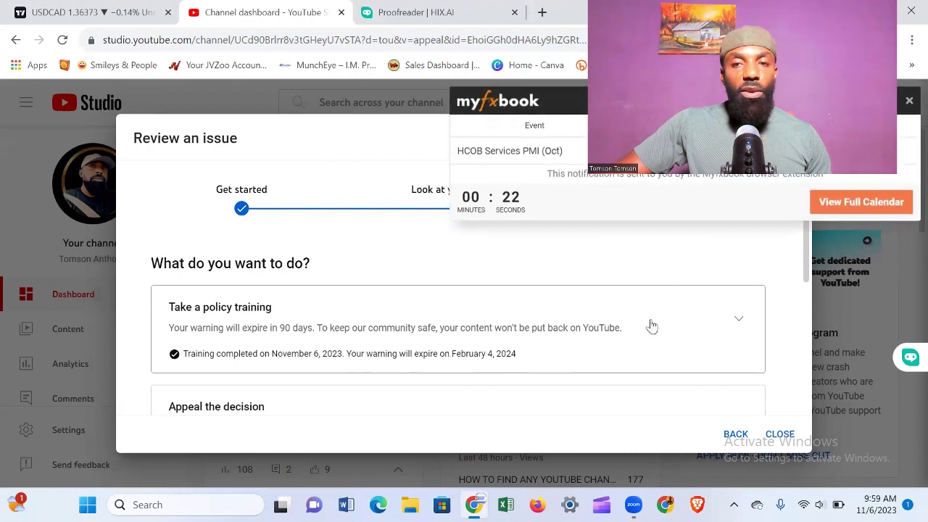
{"action": "left_click", "coordinate": [791, 442]}
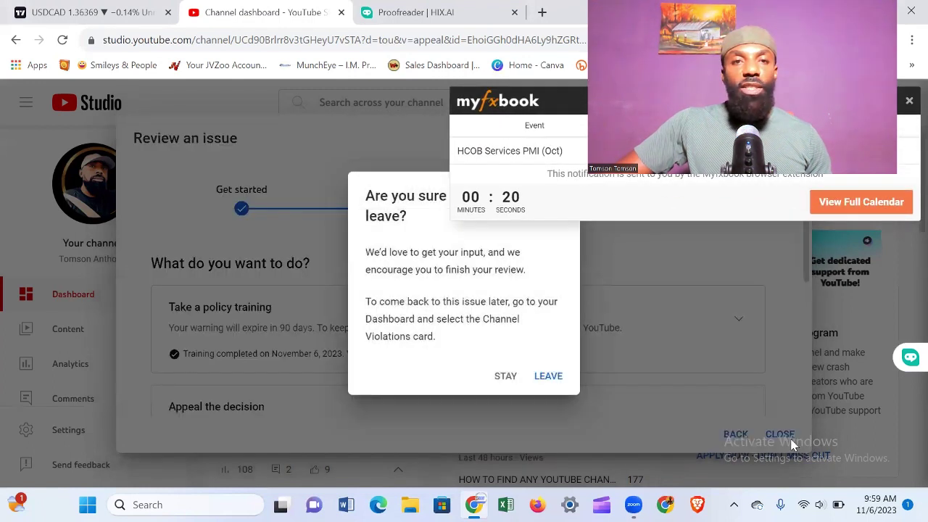
{"action": "left_click", "coordinate": [547, 378]}
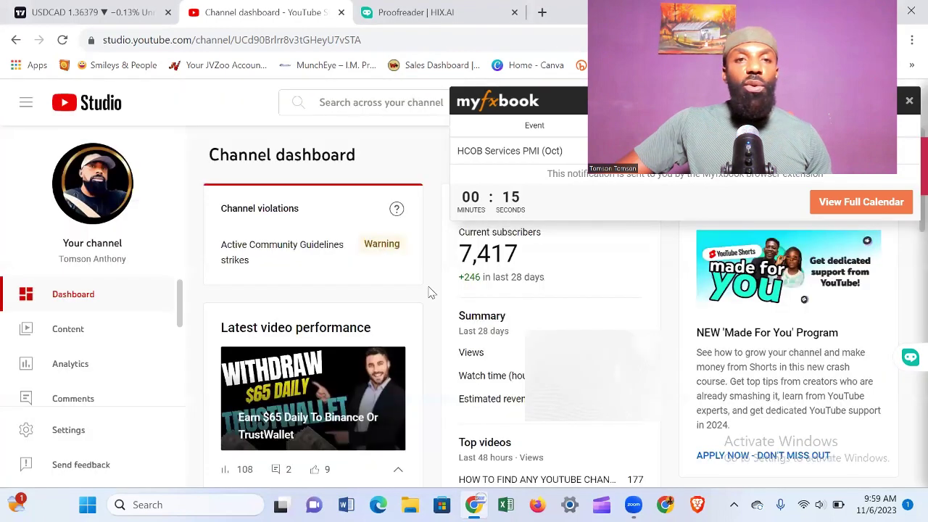
{"action": "left_click", "coordinate": [63, 41]}
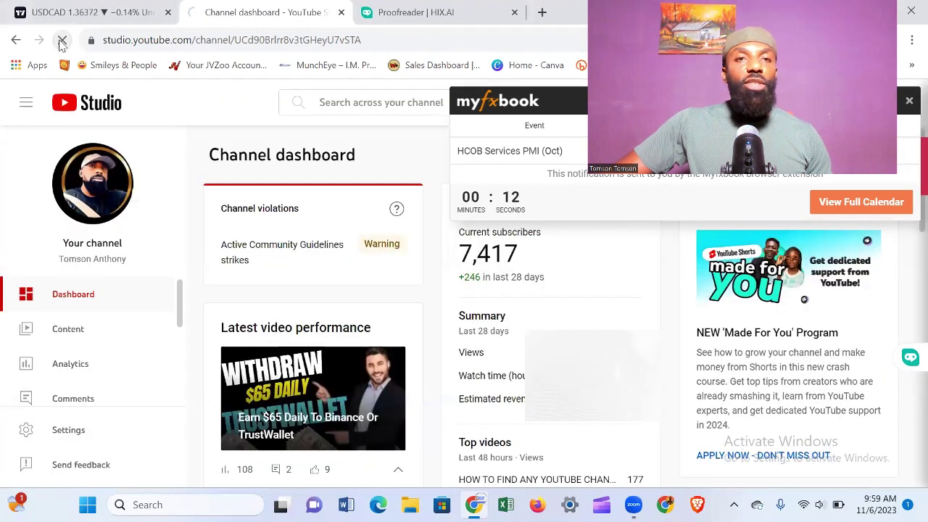